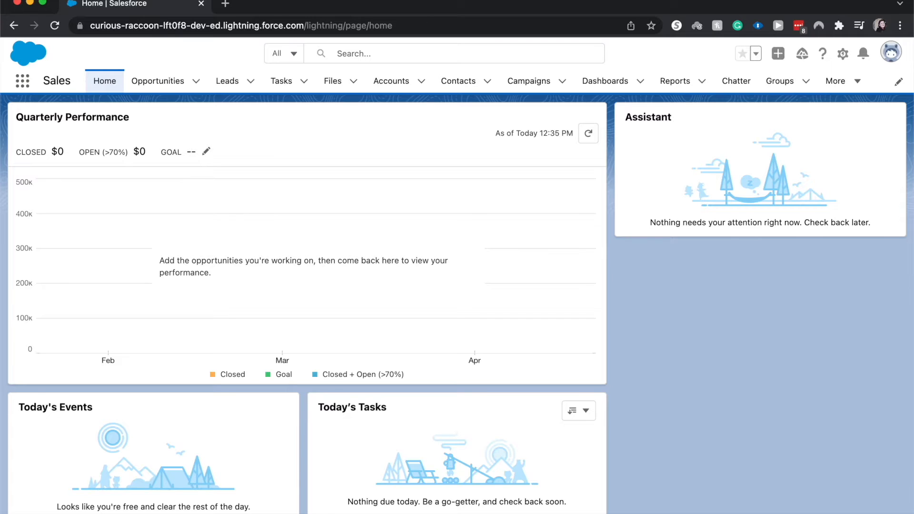
Open the first contact in the All Contacts list view and examine the fields on its details page
left_click(447, 82)
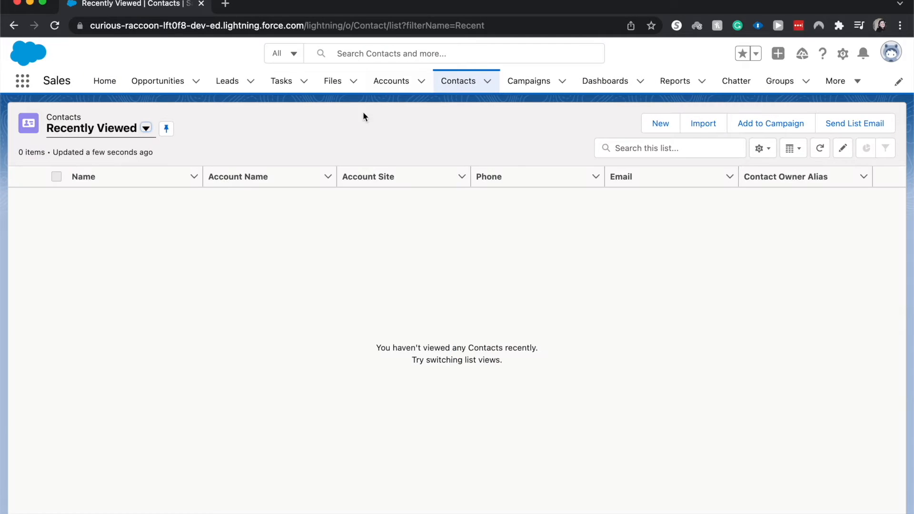
left_click(148, 130)
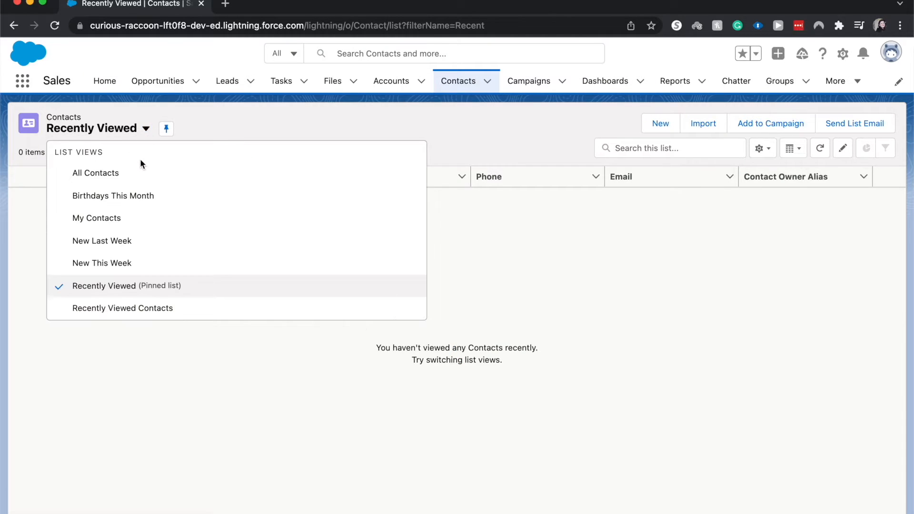
left_click(130, 170)
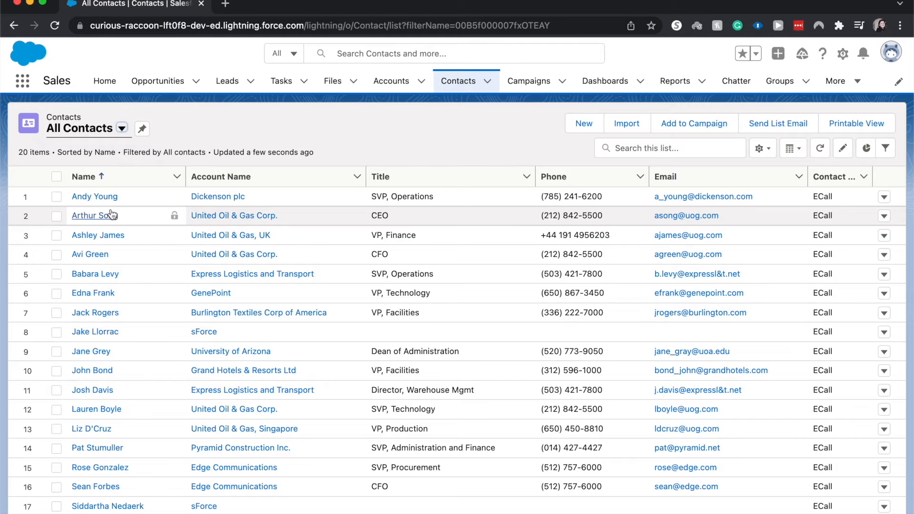
left_click(102, 202)
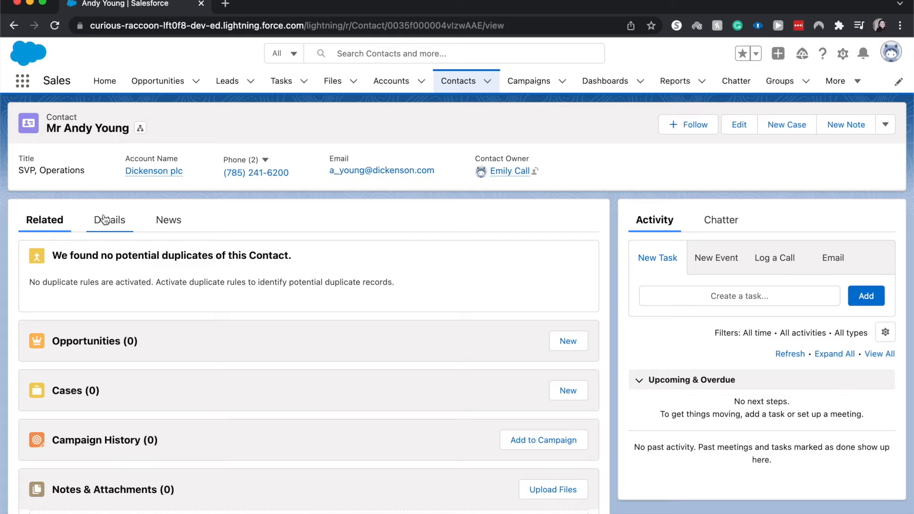
left_click(105, 219)
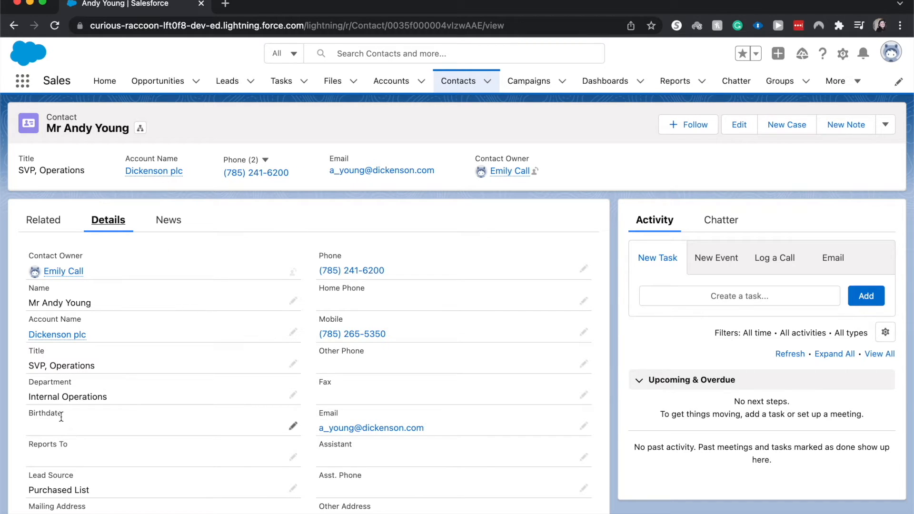
scroll(52, 417, "down", 1)
scroll(50, 414, "down", 1)
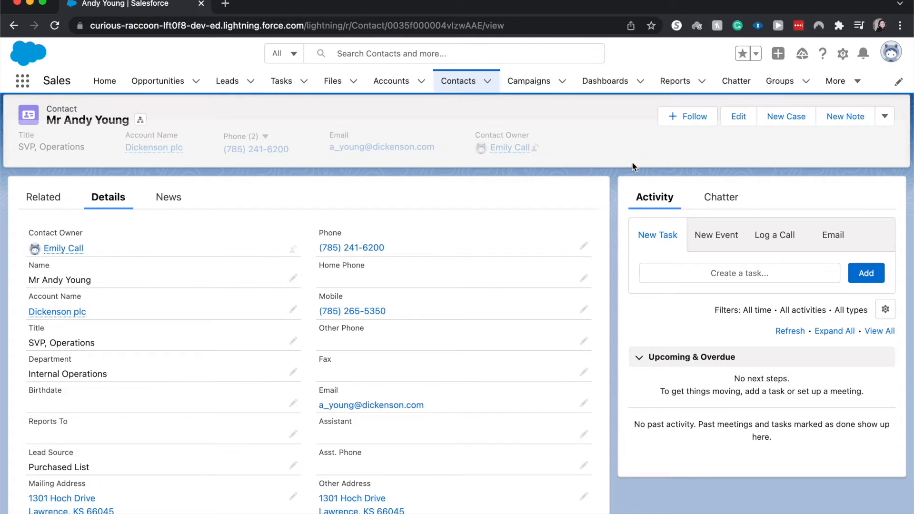
Go to Setup, search the Object Manager for contact, and open the Contact object
left_click(841, 54)
left_click(826, 96)
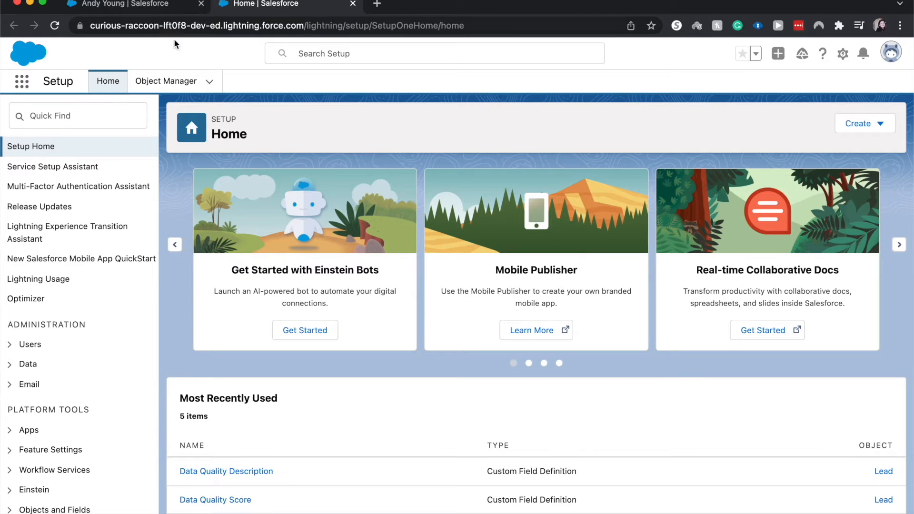
left_click(153, 81)
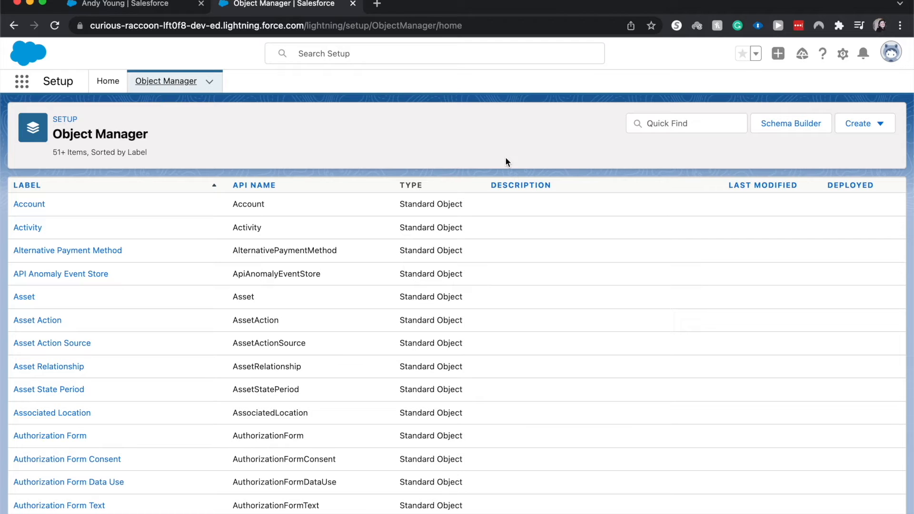
left_click(684, 129)
type("con")
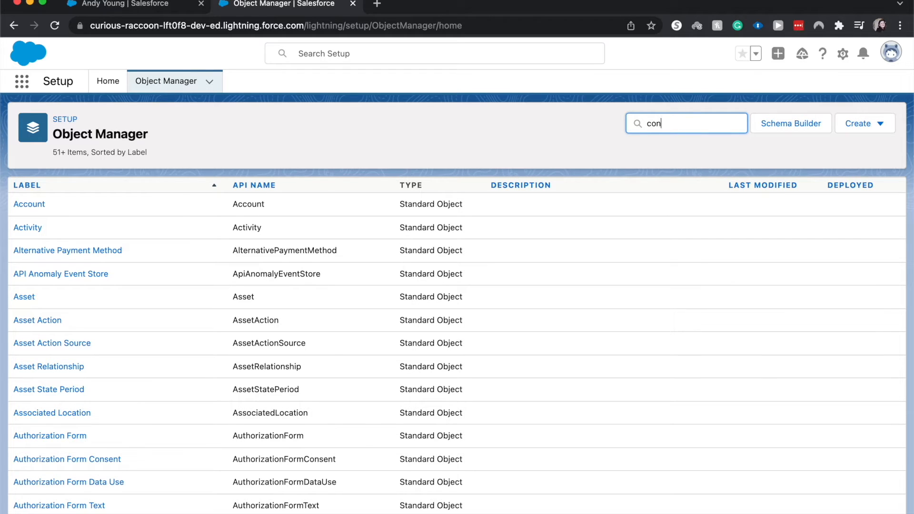
type("tact")
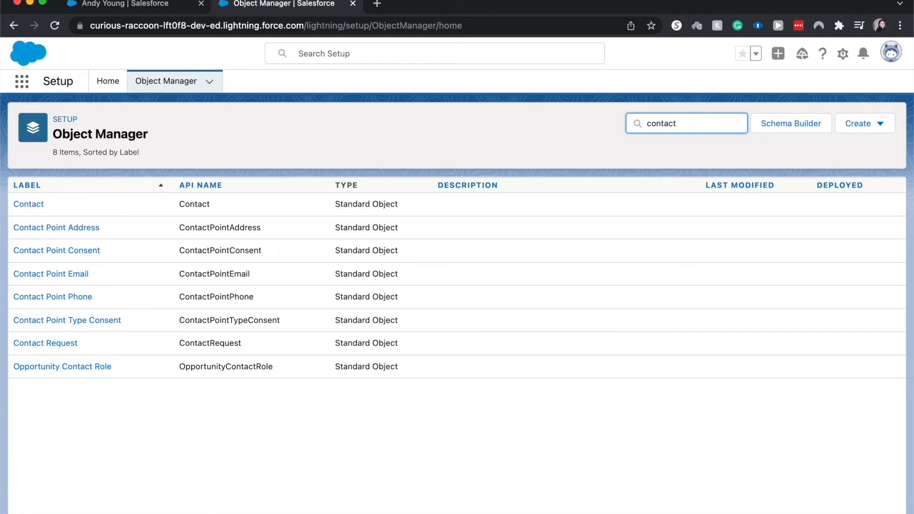
left_click(23, 206)
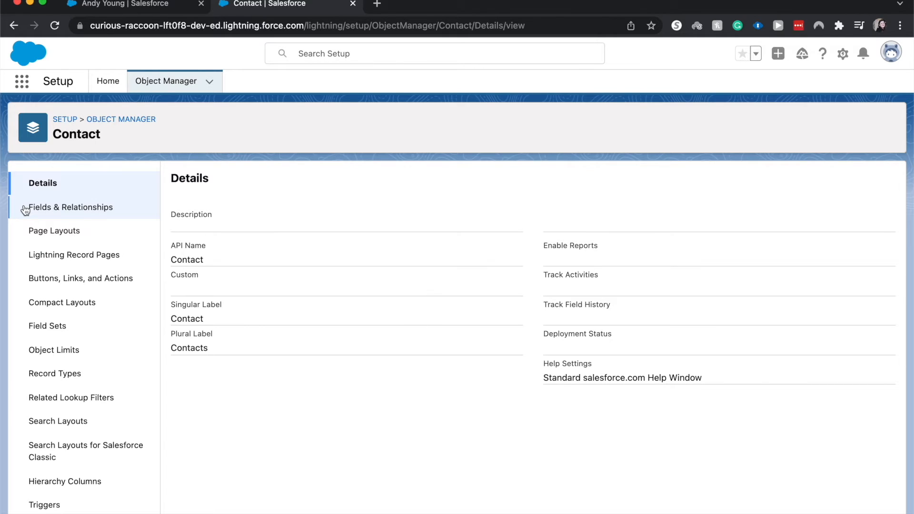
Start a new custom field in the Contact object's Fields & Relationships, with Date as its data type
left_click(25, 209)
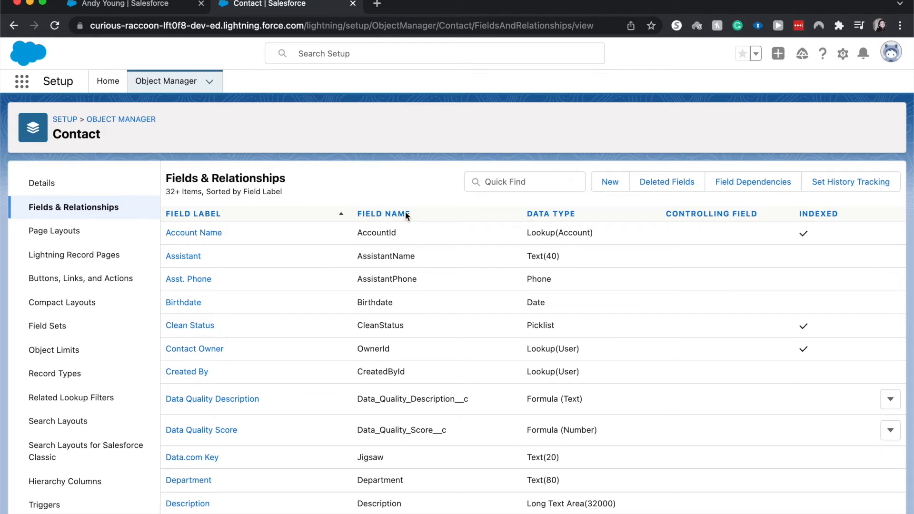
left_click(595, 186)
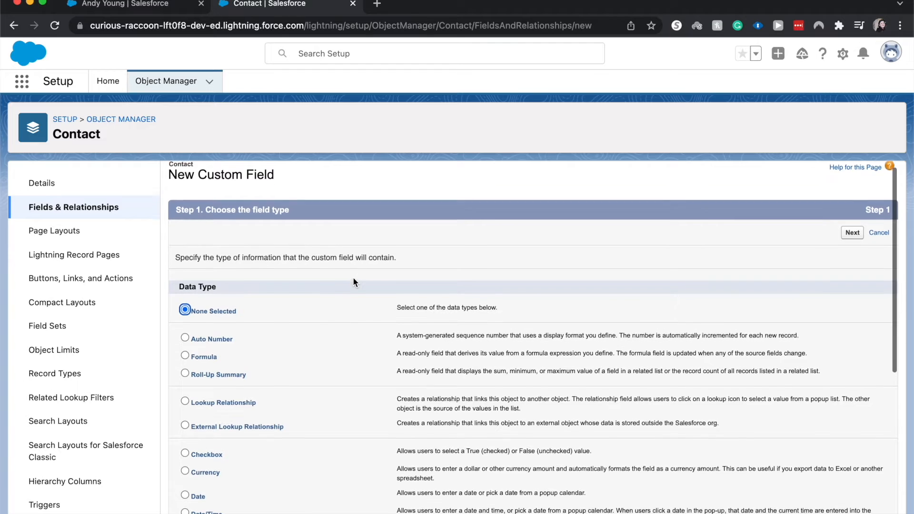
scroll(353, 283, "down", 1)
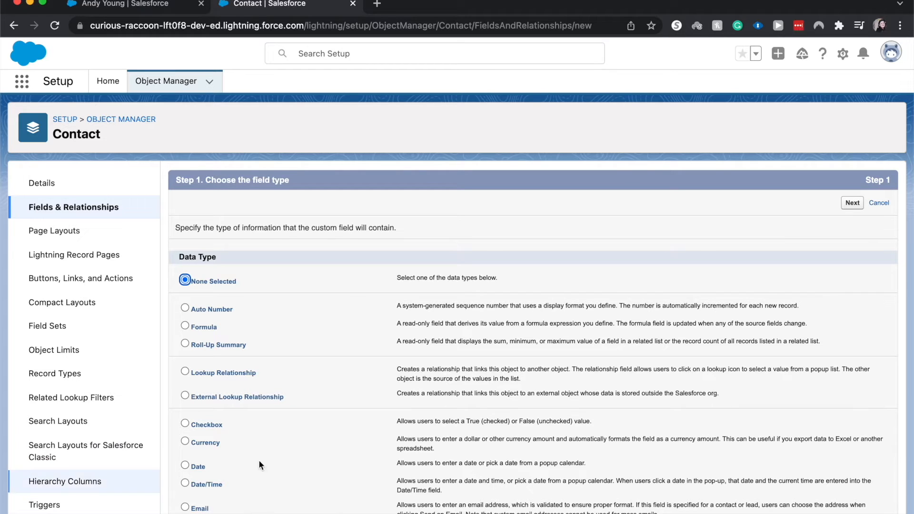
scroll(367, 469, "down", 2)
scroll(367, 469, "down", 5)
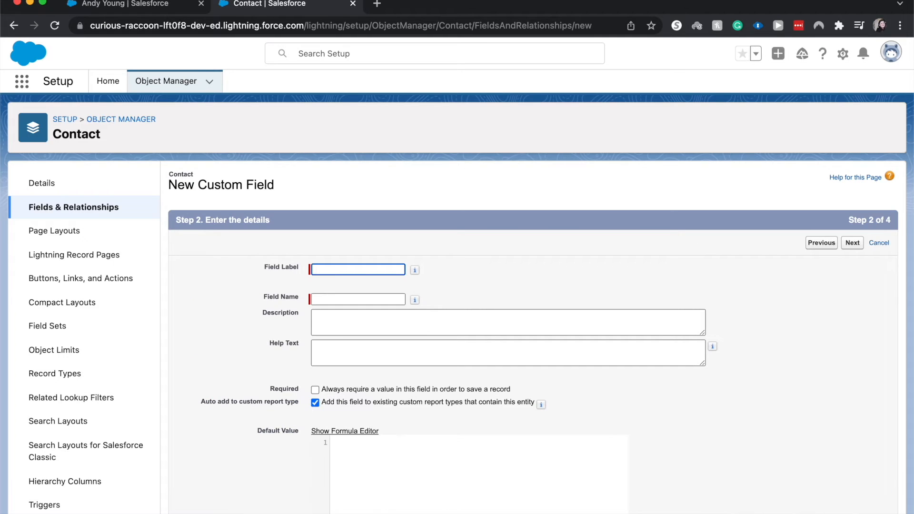
Label the field Date of Birth, add the help text "DOB needed for info validation", and continue to field-level security
type("Date of Birth")
left_click(271, 292)
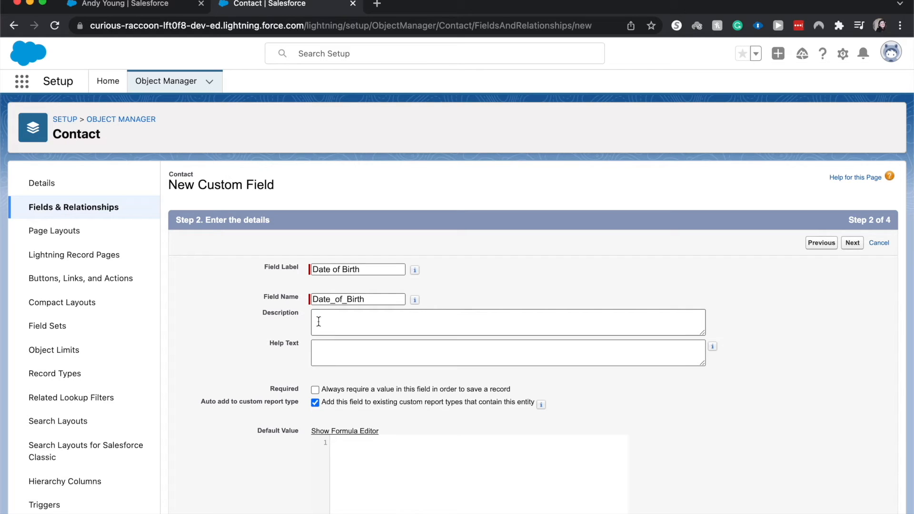
left_click(335, 358)
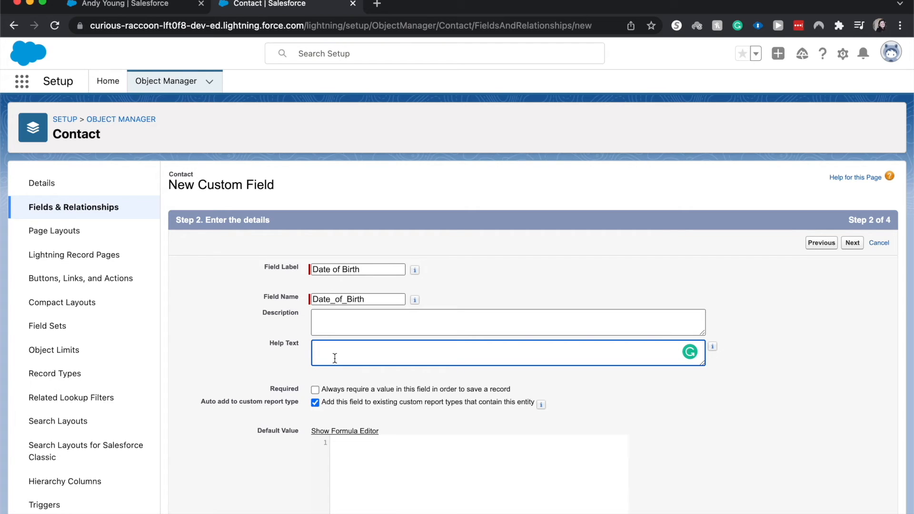
type("DOB needed for info validation")
left_click(574, 378)
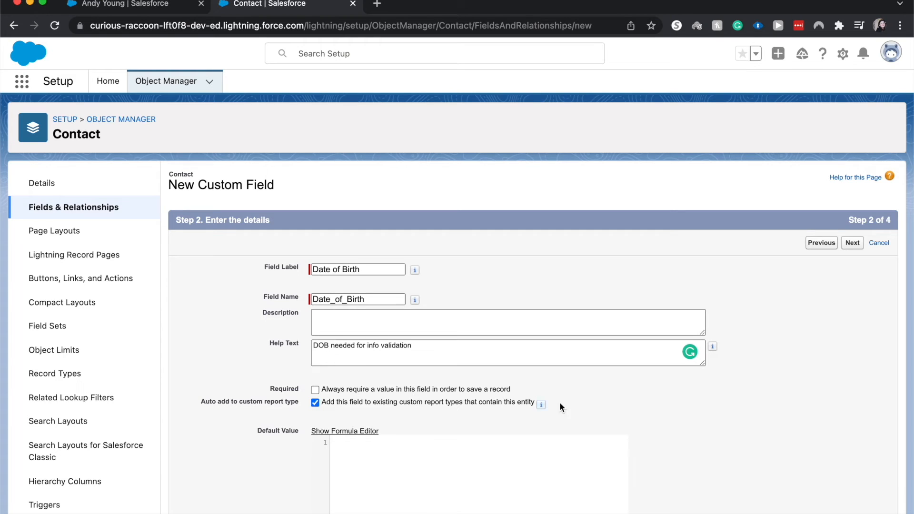
scroll(567, 403, "down", 2)
scroll(566, 406, "down", 1)
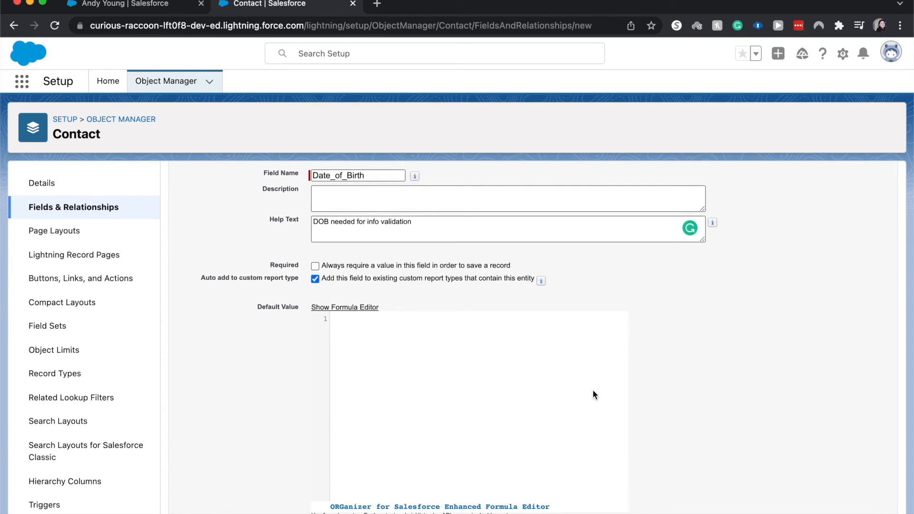
scroll(593, 391, "down", 1)
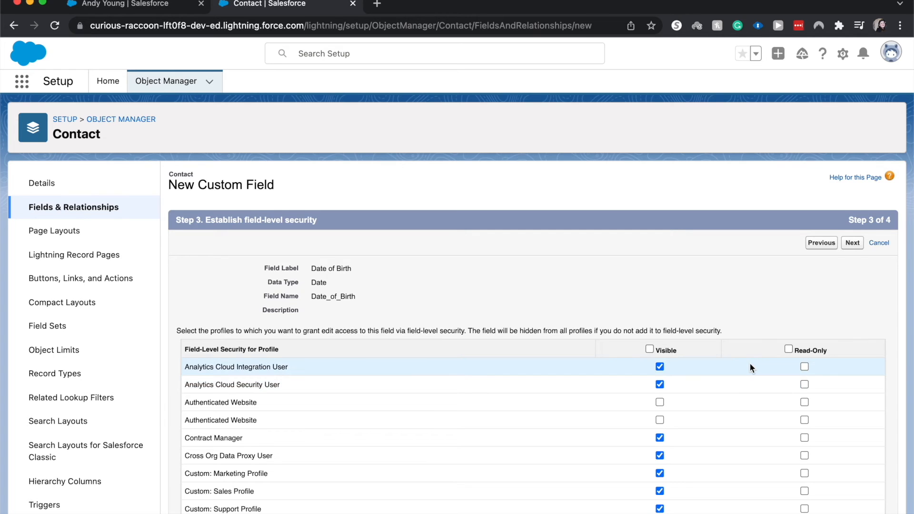
Accept the default profile visibility, keep the field on all four contact page layouts, and save it
scroll(750, 364, "down", 2)
scroll(750, 368, "down", 5)
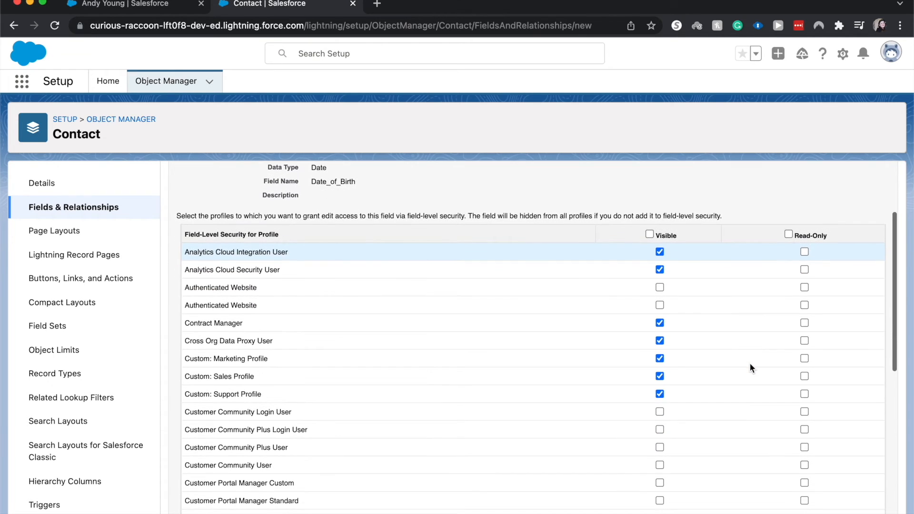
scroll(750, 364, "down", 3)
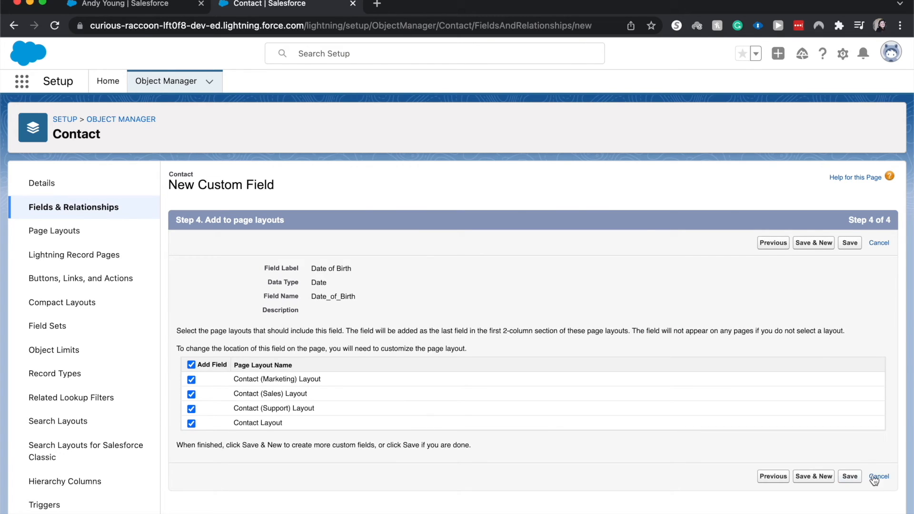
left_click(851, 478)
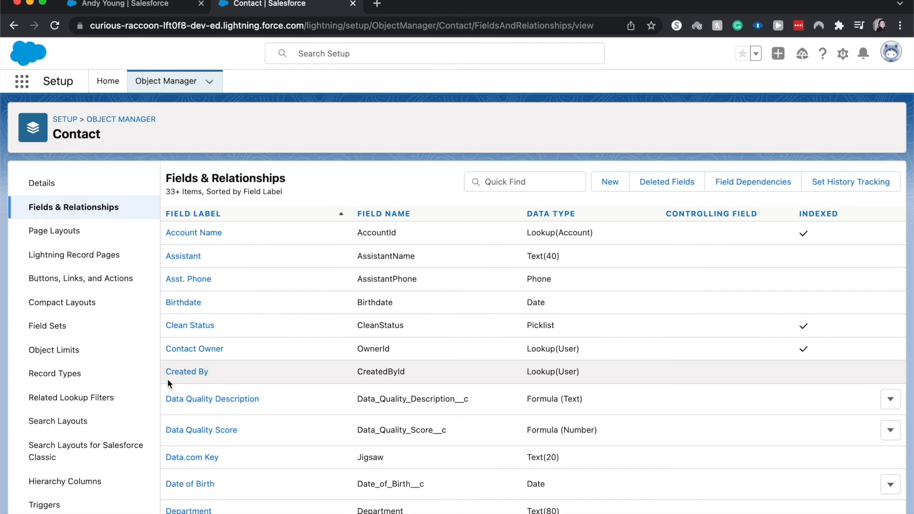
Reload the open contact record and check its details for the Date of Birth field
scroll(183, 318, "down", 1)
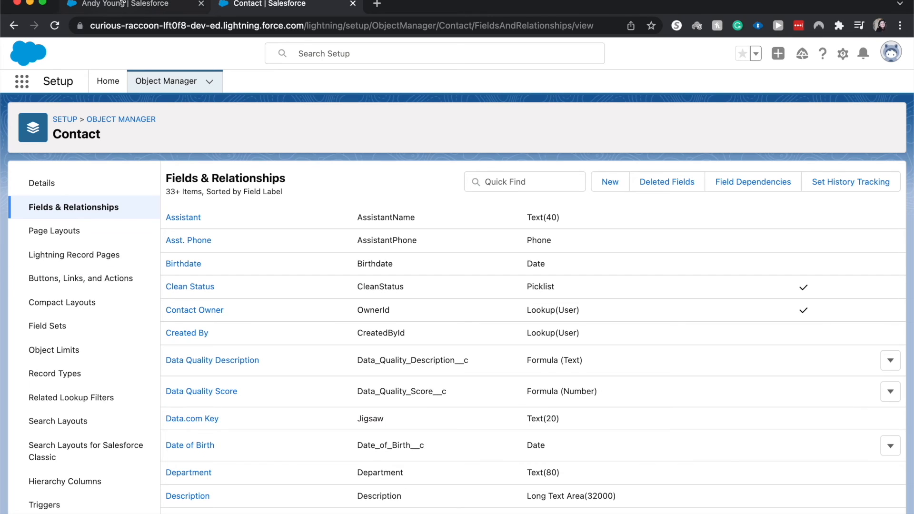
left_click(123, 4)
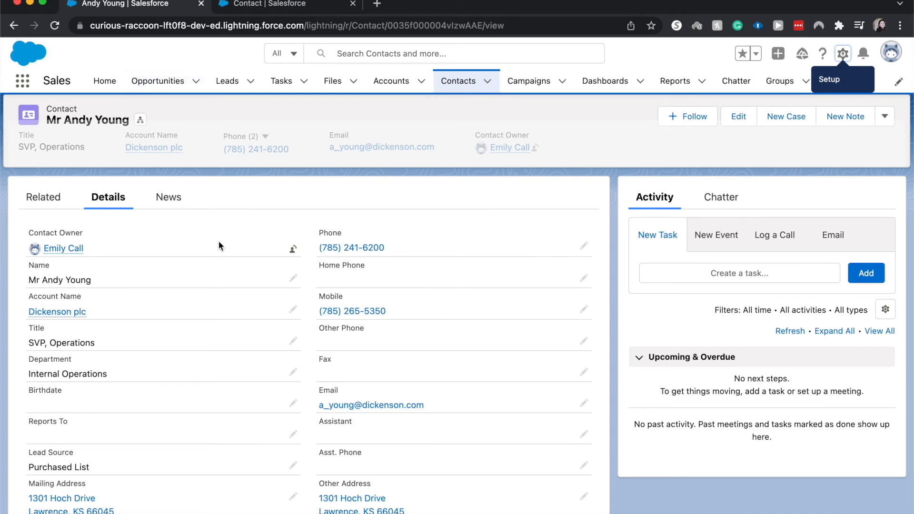
key("super+r")
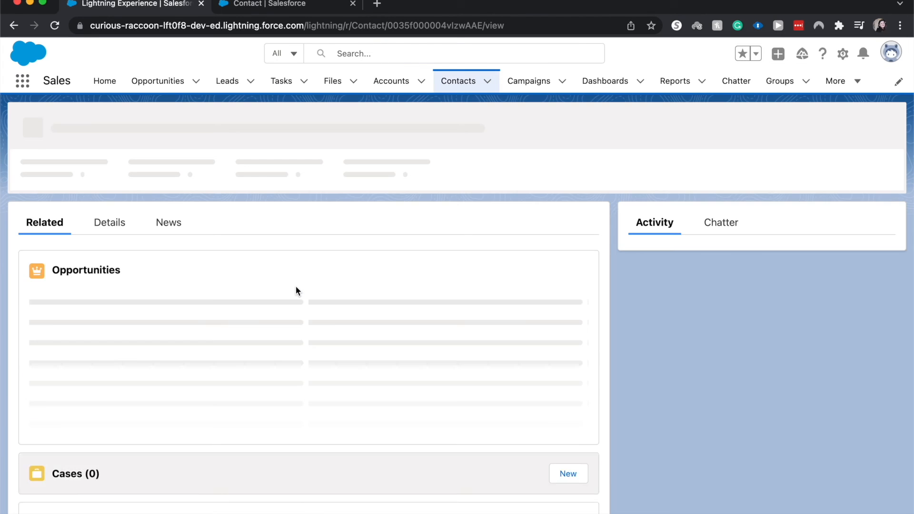
left_click(124, 219)
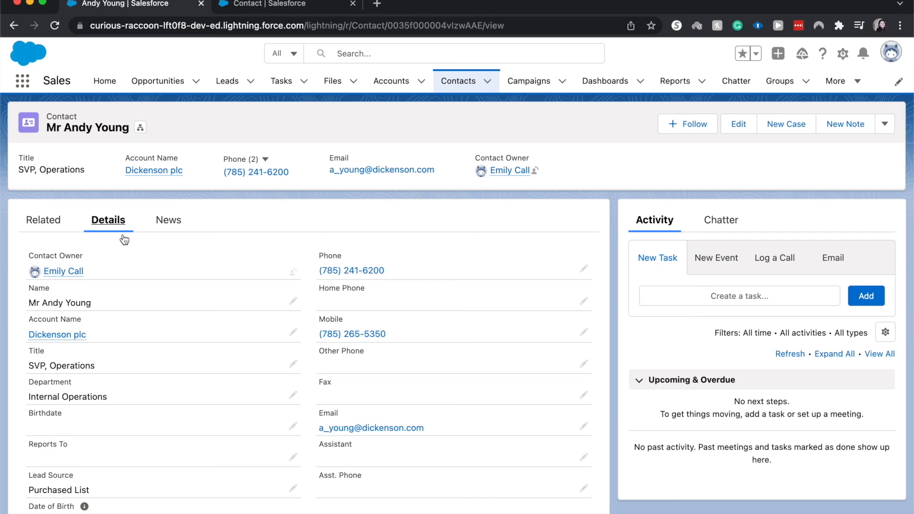
scroll(125, 247, "down", 3)
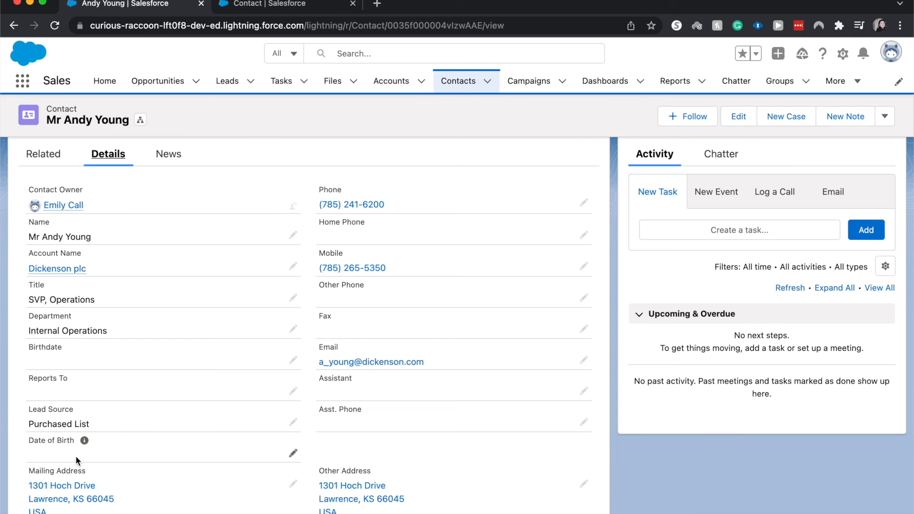
scroll(74, 452, "down", 1)
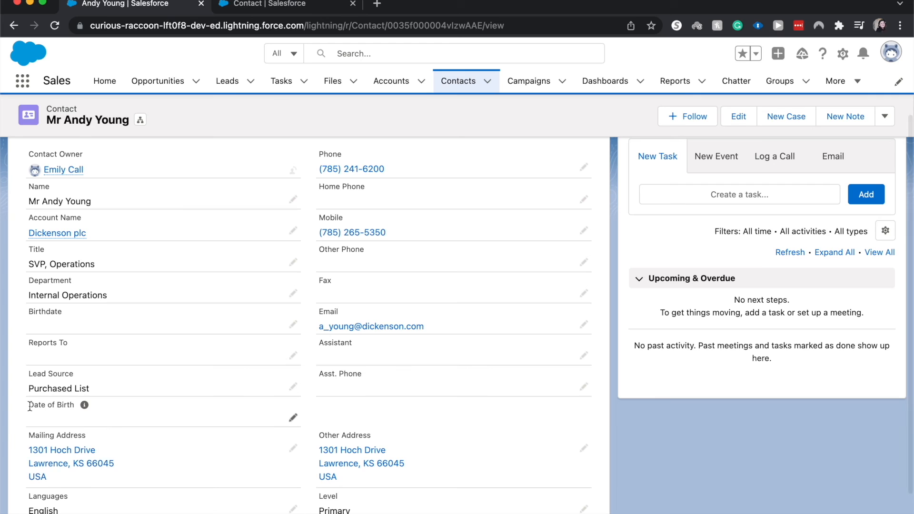